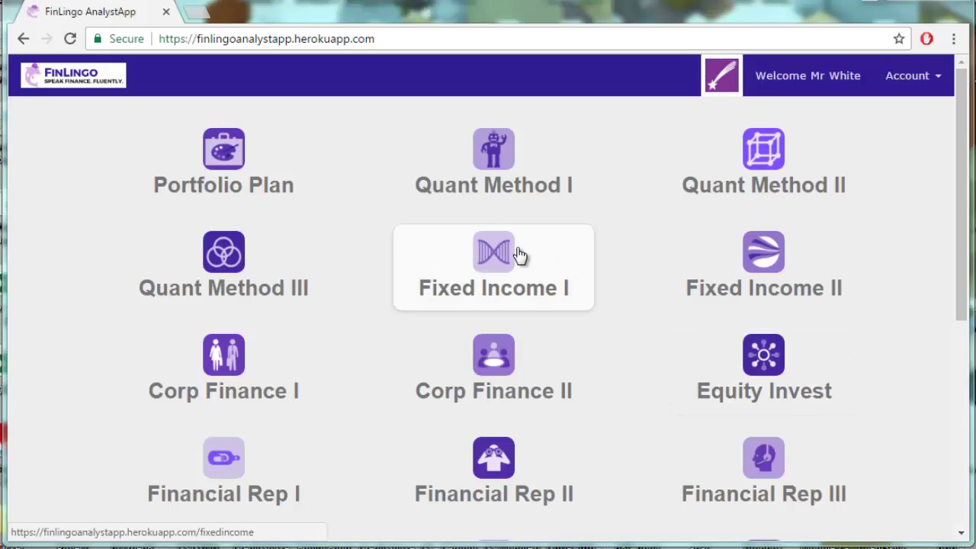
# Start a Fixed Income I Periodic Coupon bond question and review its pricing equation.
pyautogui.click(518, 254)
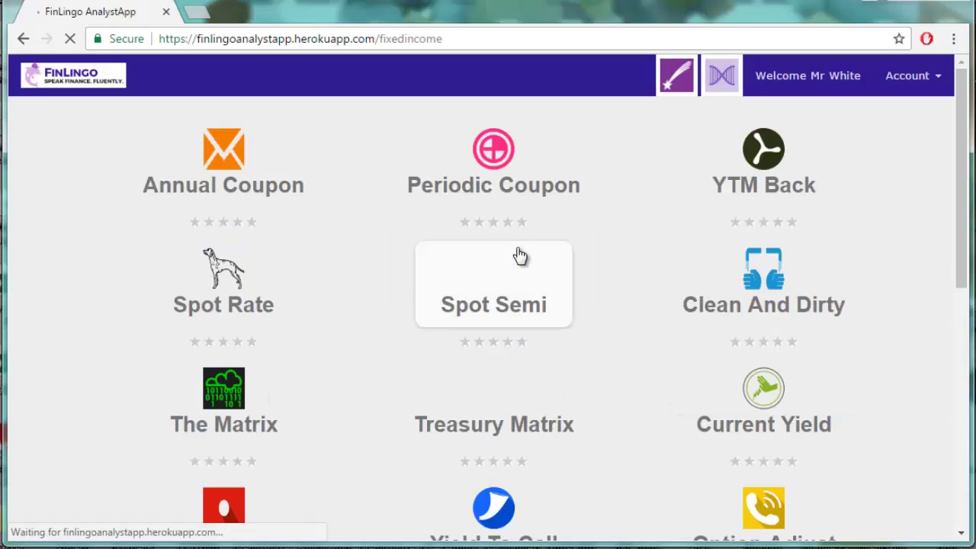
pyautogui.click(508, 180)
pyautogui.scroll(-3, 895, 373)
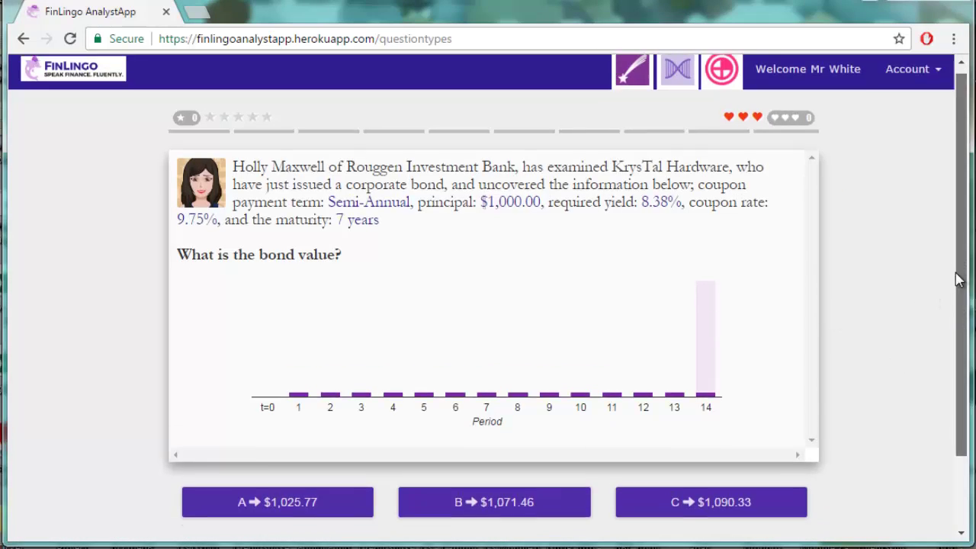
pyautogui.click(527, 515)
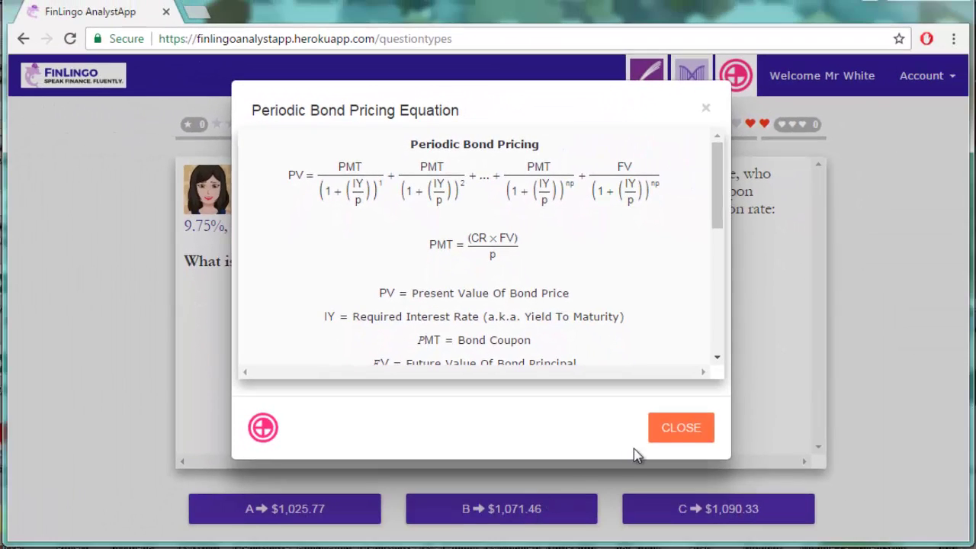
pyautogui.click(681, 435)
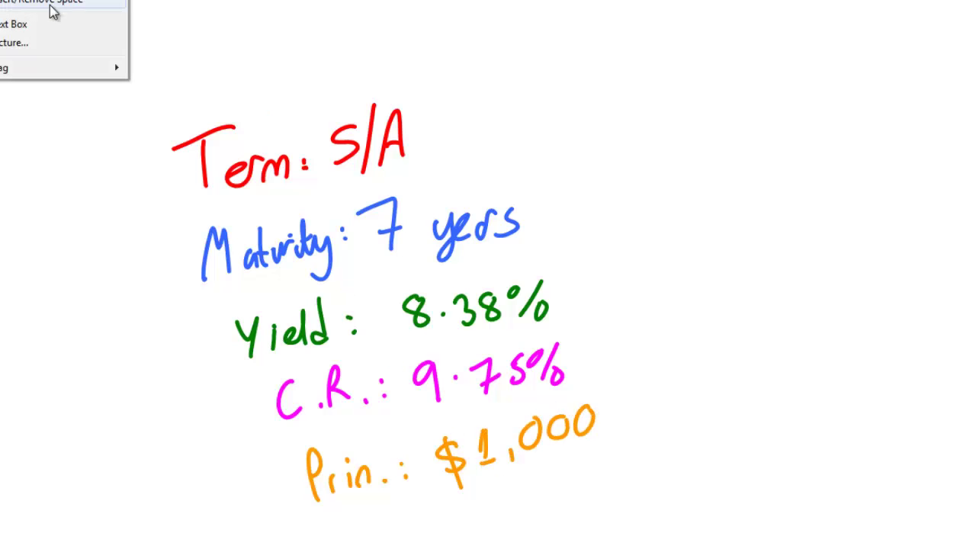
# Set Term in B1 to Semi-Annual in the Excel bond sheet and check the Period formula in B2.
pyautogui.click(51, 10)
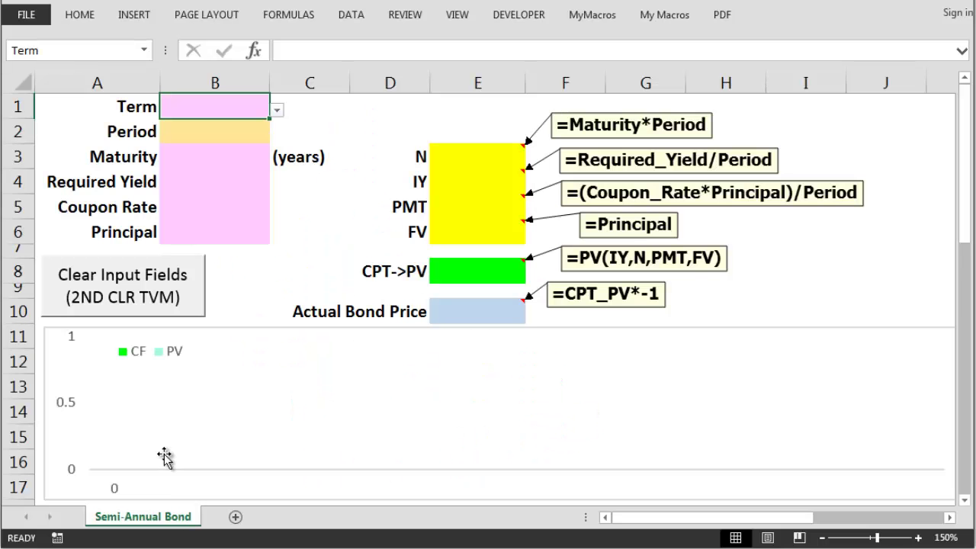
pyautogui.click(217, 106)
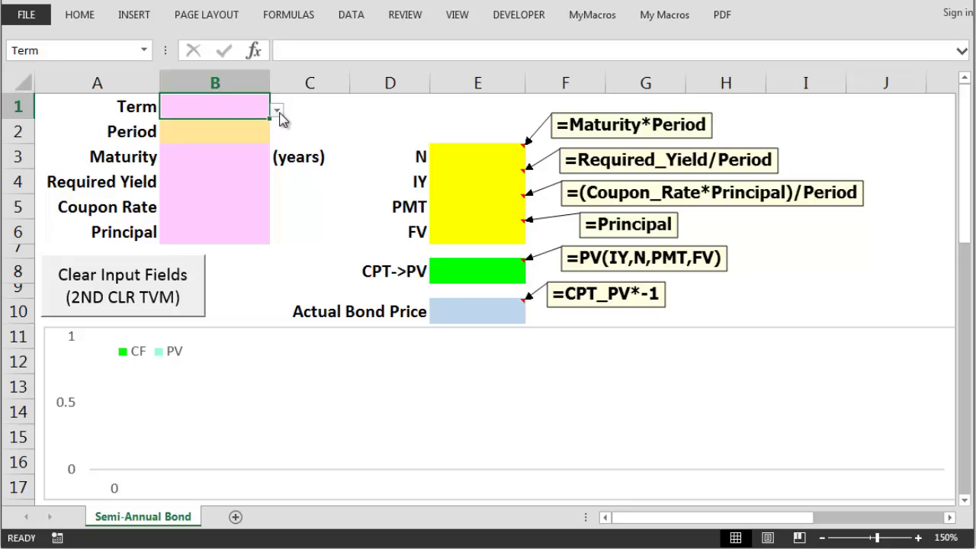
pyautogui.click(279, 112)
pyautogui.click(222, 145)
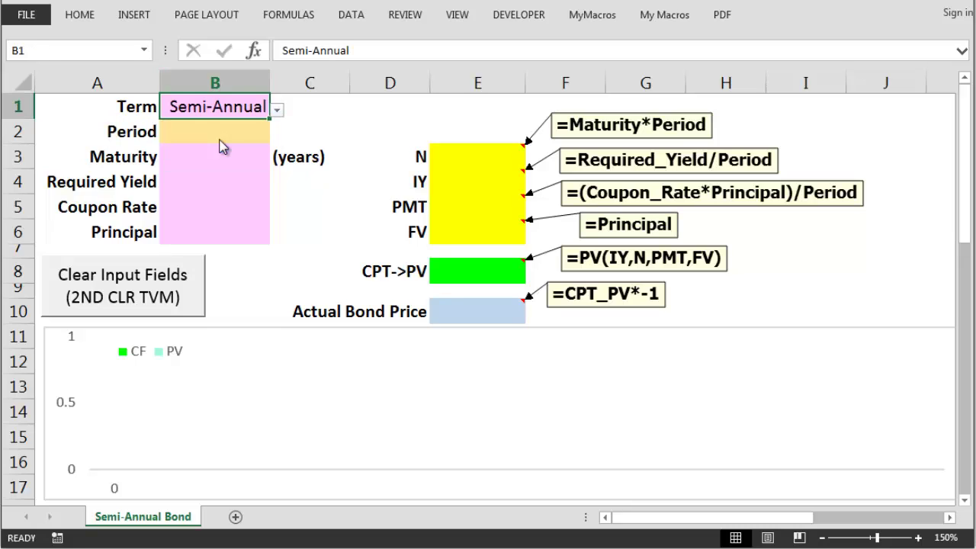
pyautogui.click(231, 131)
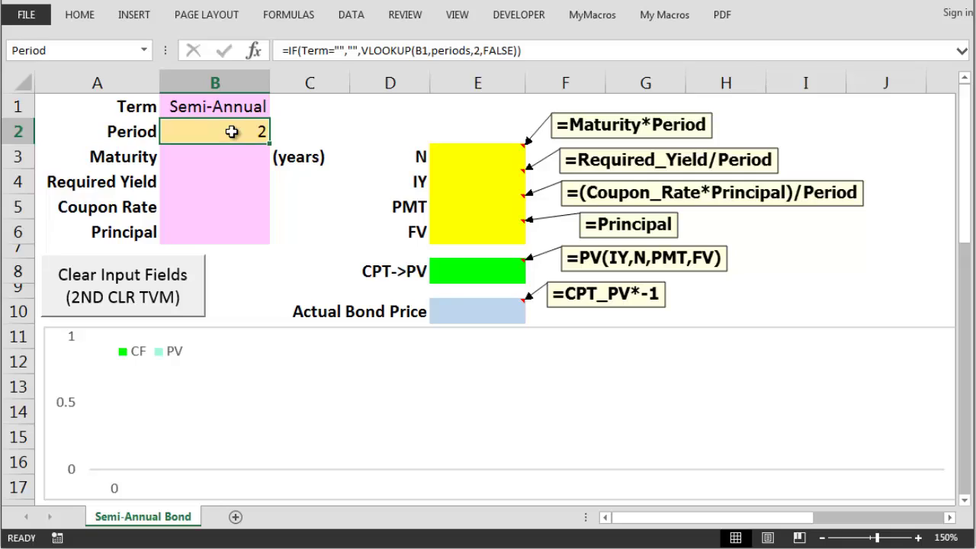
# Try Annual and Quarterly in the Term dropdown, then leave it at Semi-Annual.
pyautogui.click(257, 108)
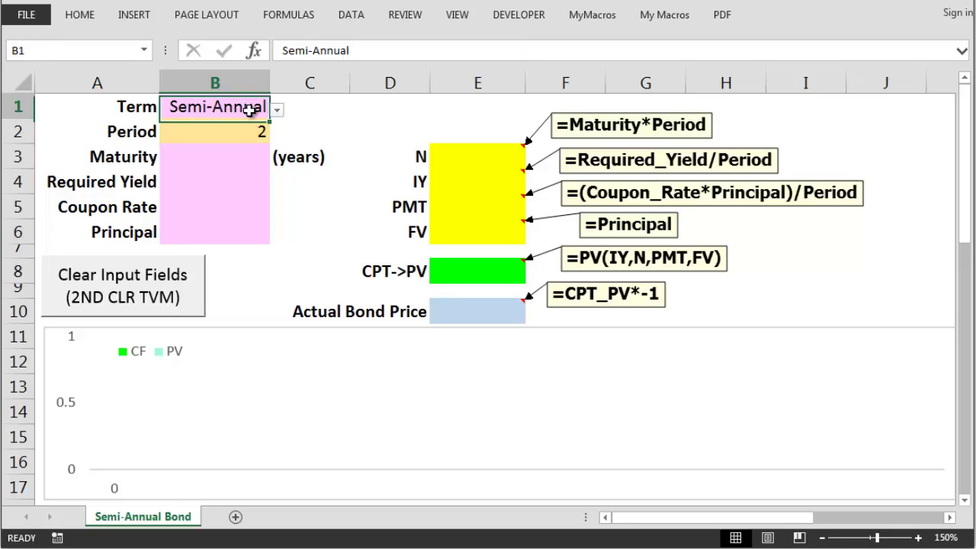
pyautogui.click(279, 112)
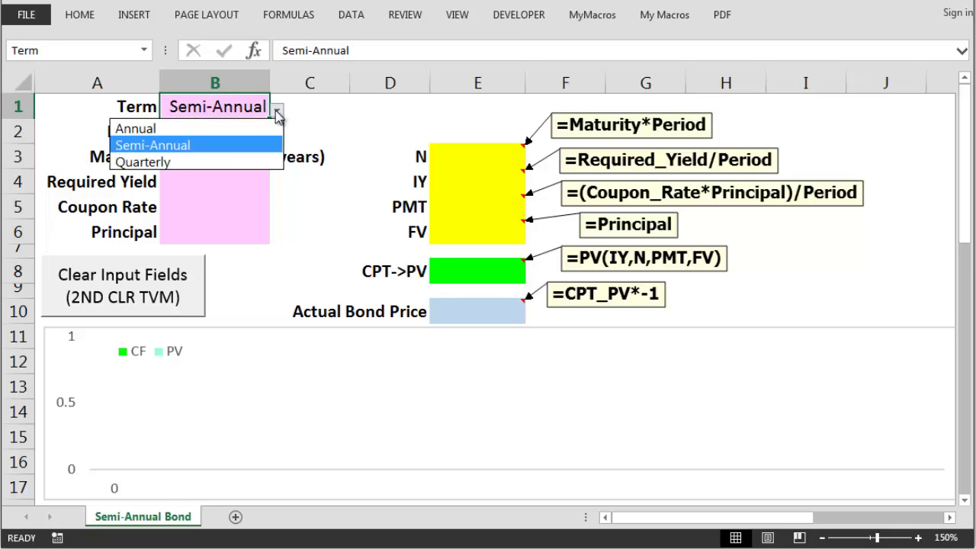
pyautogui.click(254, 127)
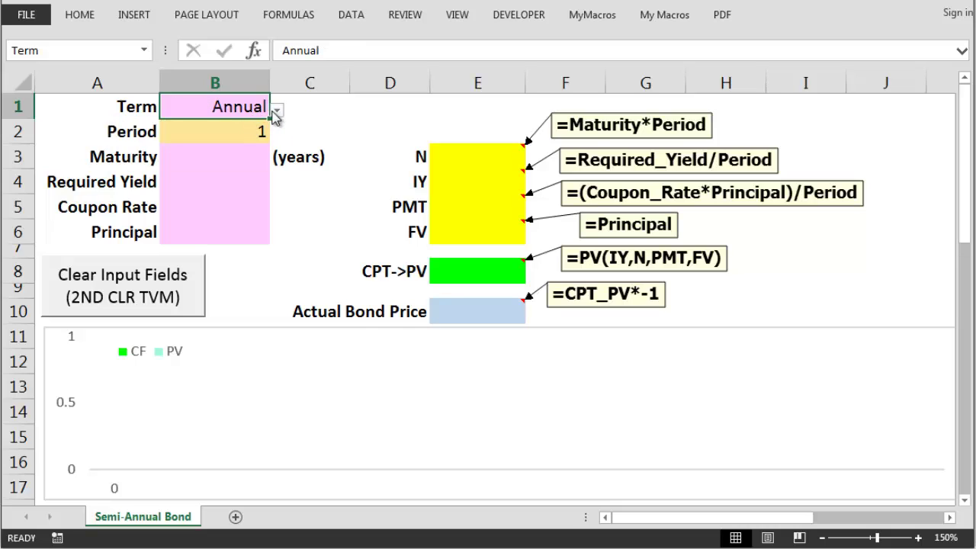
pyautogui.click(279, 114)
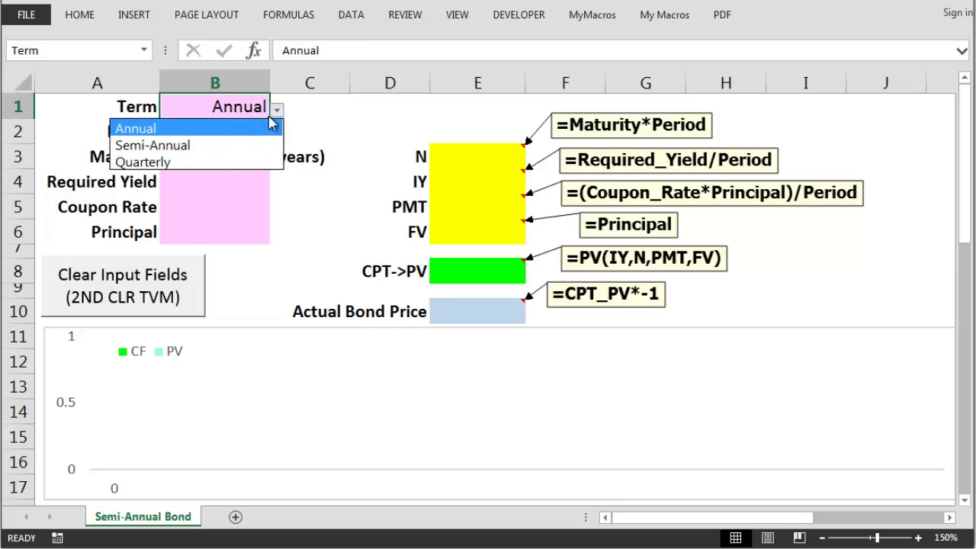
pyautogui.click(211, 159)
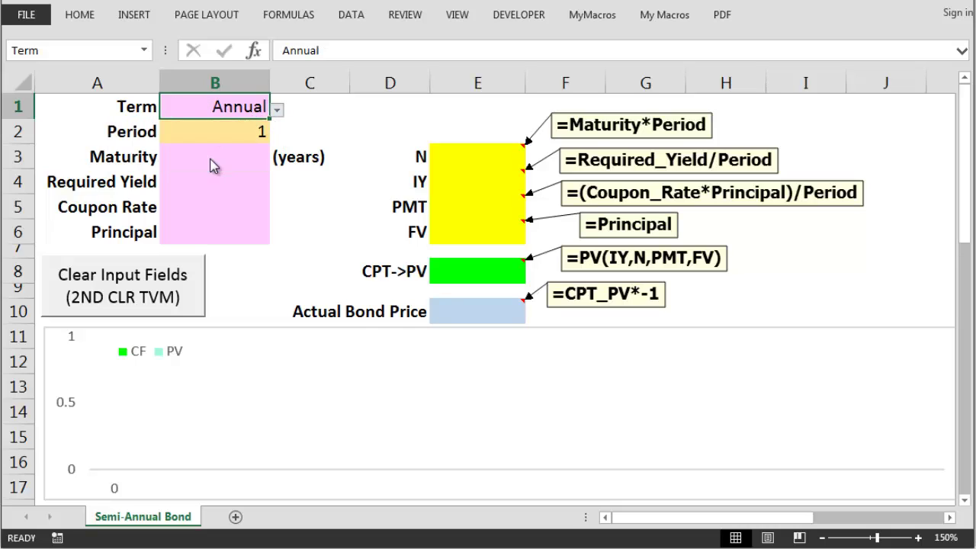
pyautogui.click(279, 115)
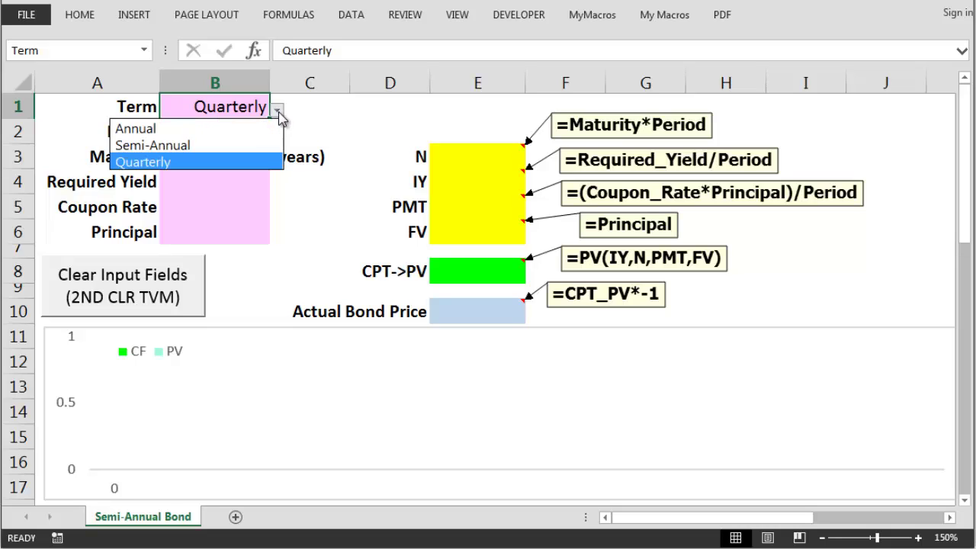
pyautogui.press('Escape')
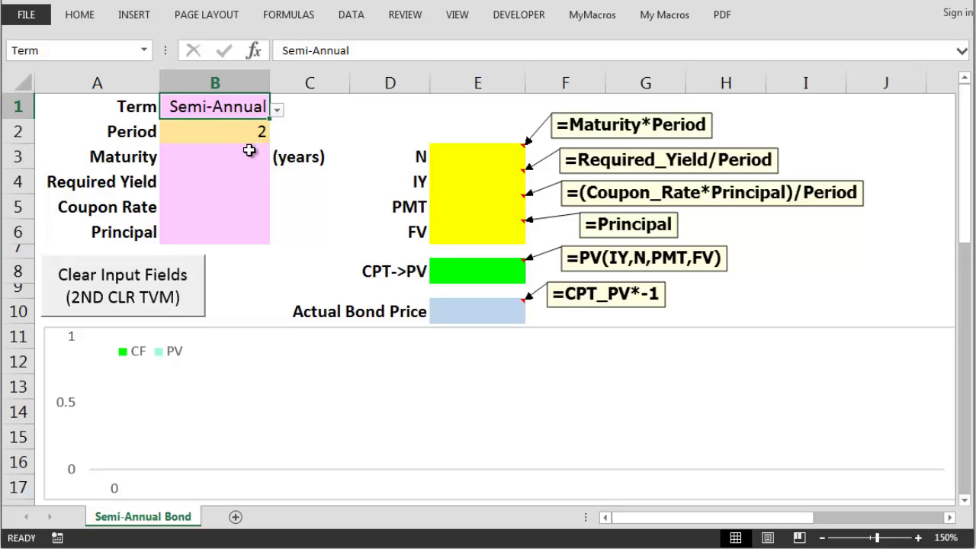
# Enter a maturity of 7 years in B3 and check the N formula in E3.
pyautogui.click(246, 156)
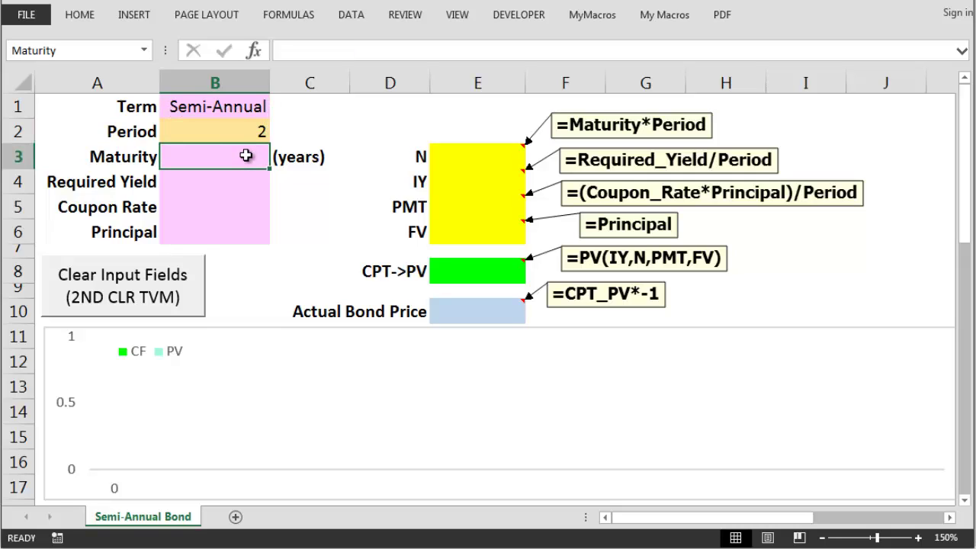
pyautogui.write('7')
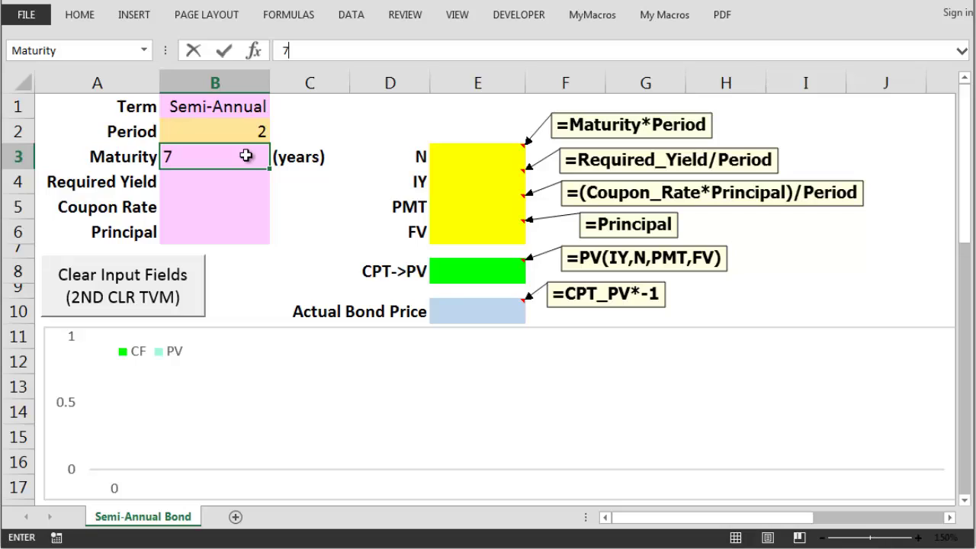
pyautogui.press('Tab')
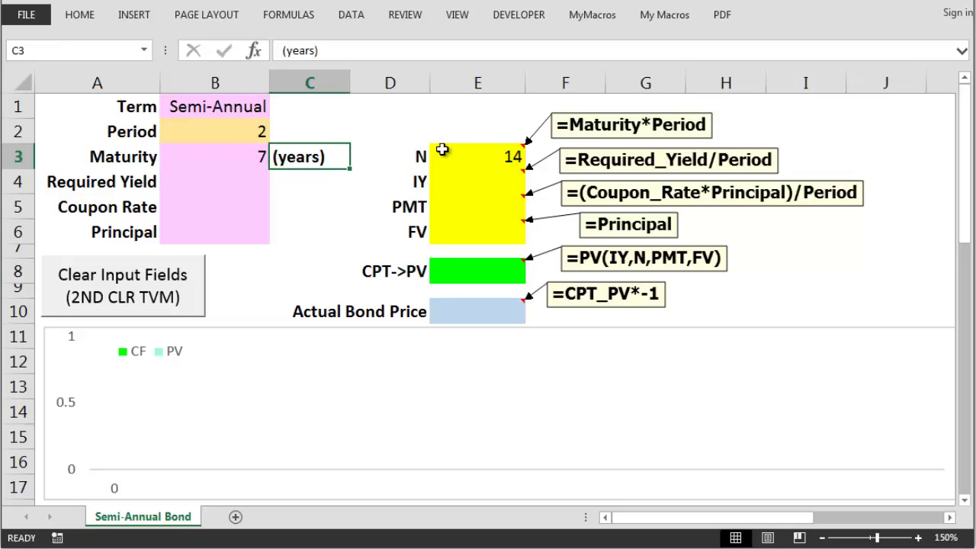
pyautogui.click(475, 151)
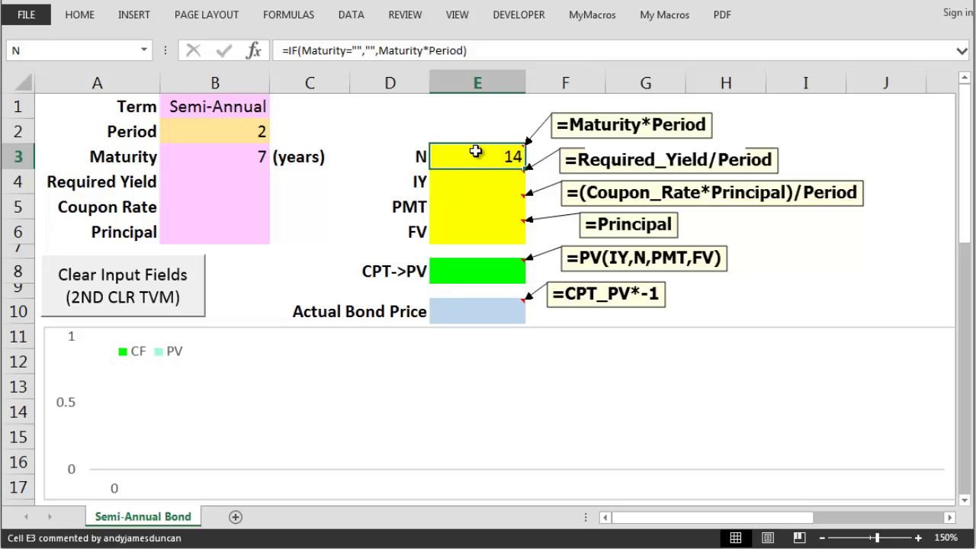
# Enter 8.38% required yield, 9.75% coupon rate and 1,000 principal, giving a $1,071.46 price.
pyautogui.click(228, 175)
pyautogui.write('8%')
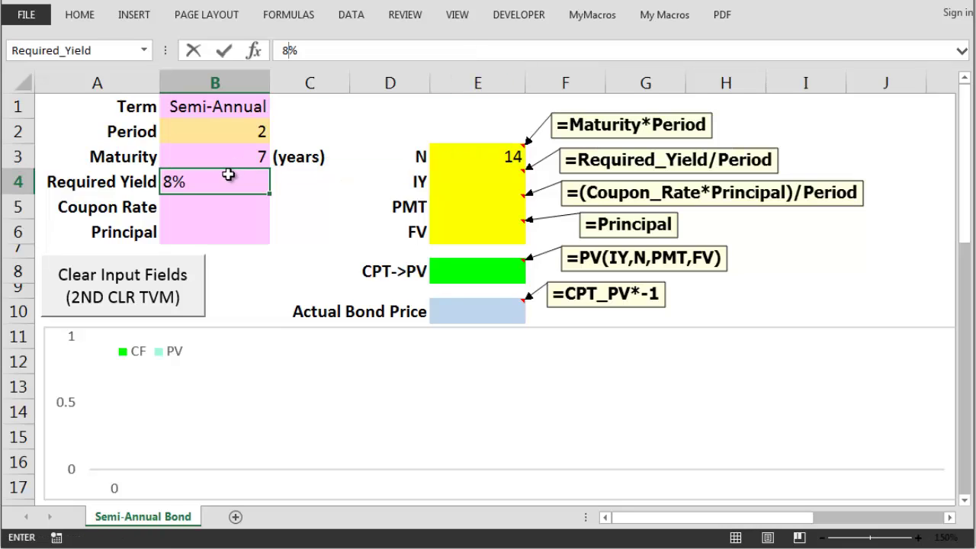
pyautogui.write('38')
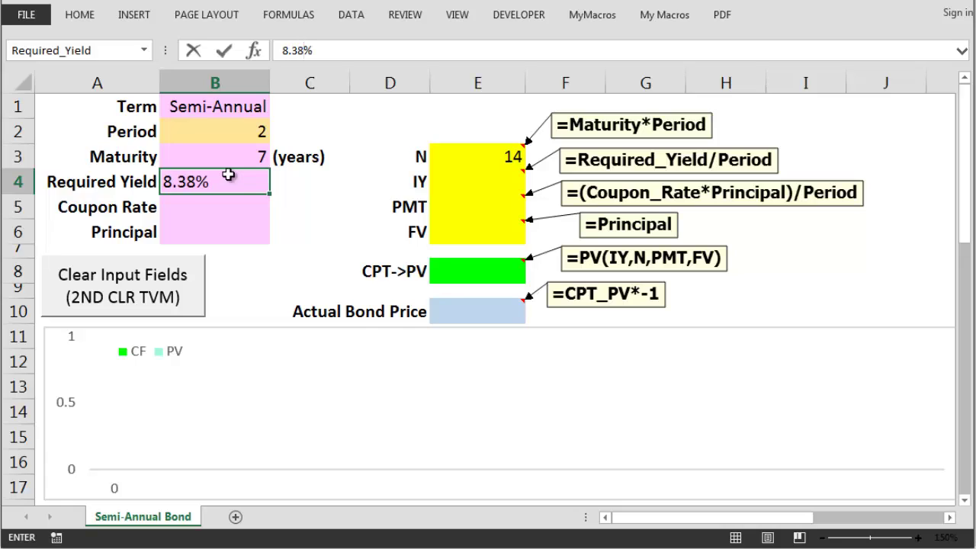
pyautogui.press('Tab')
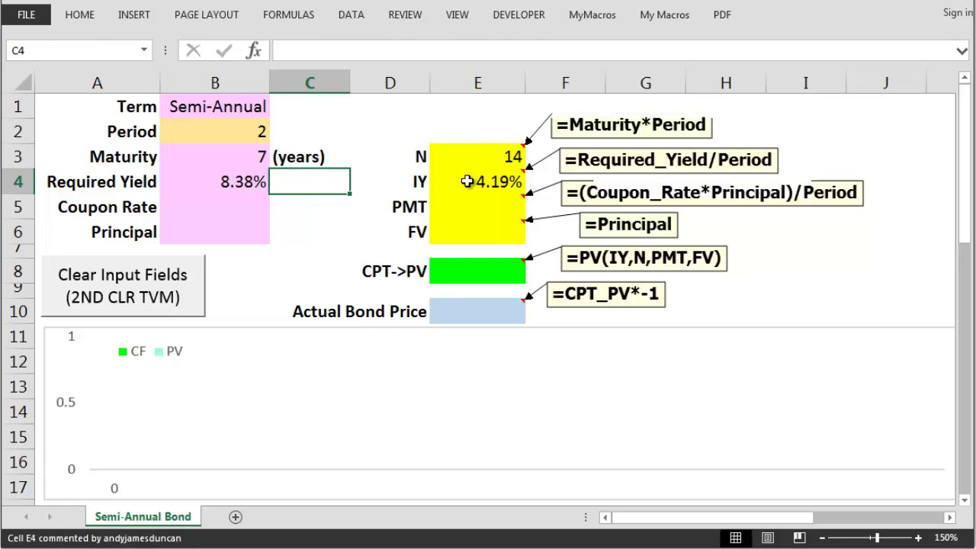
pyautogui.click(466, 181)
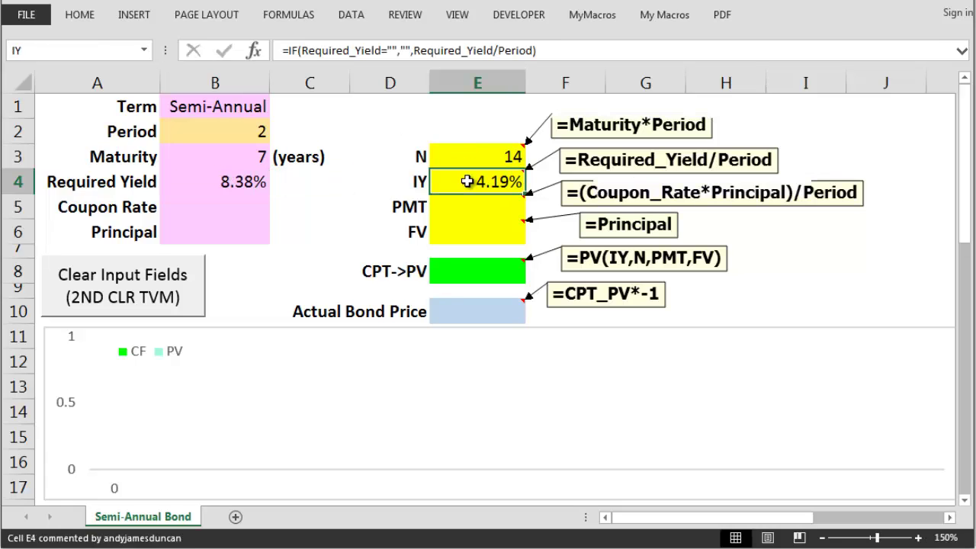
pyautogui.click(240, 204)
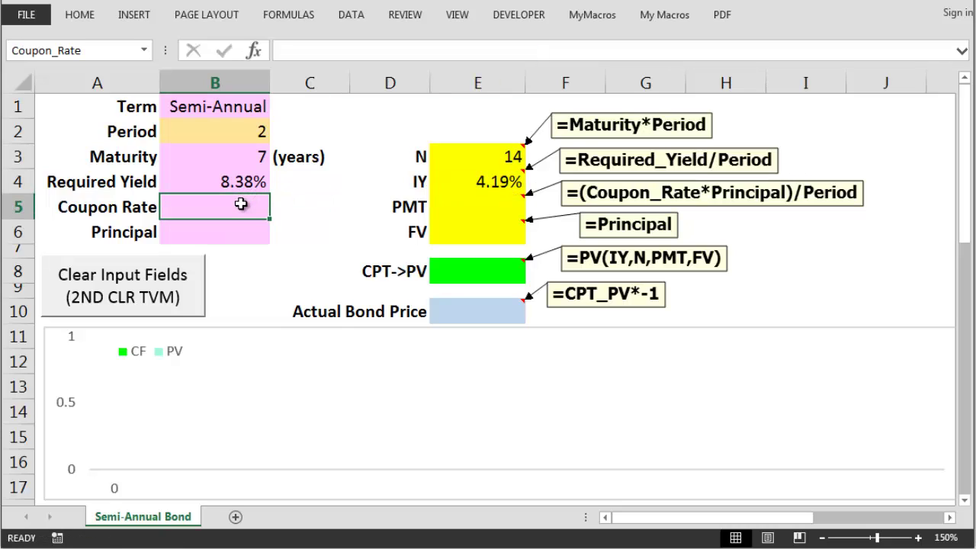
pyautogui.write('9%')
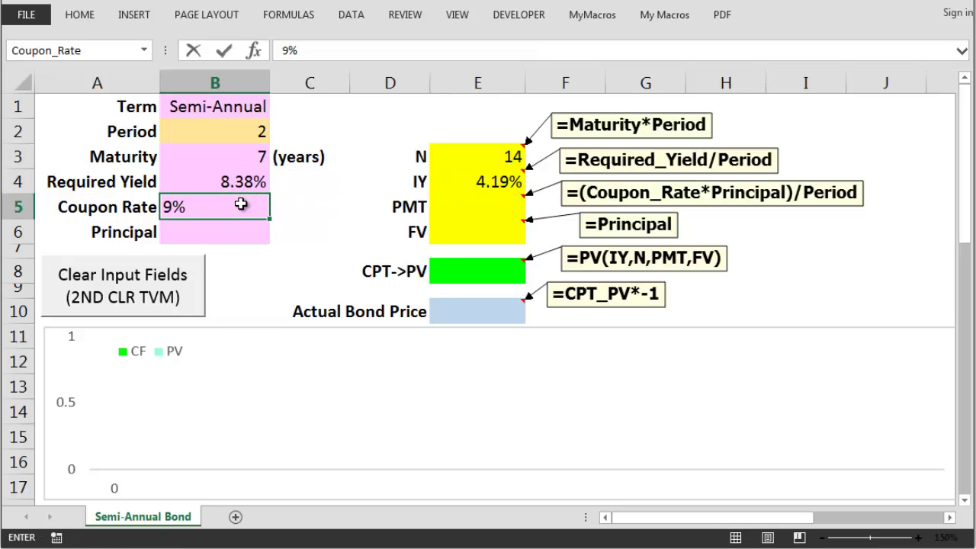
pyautogui.write('75')
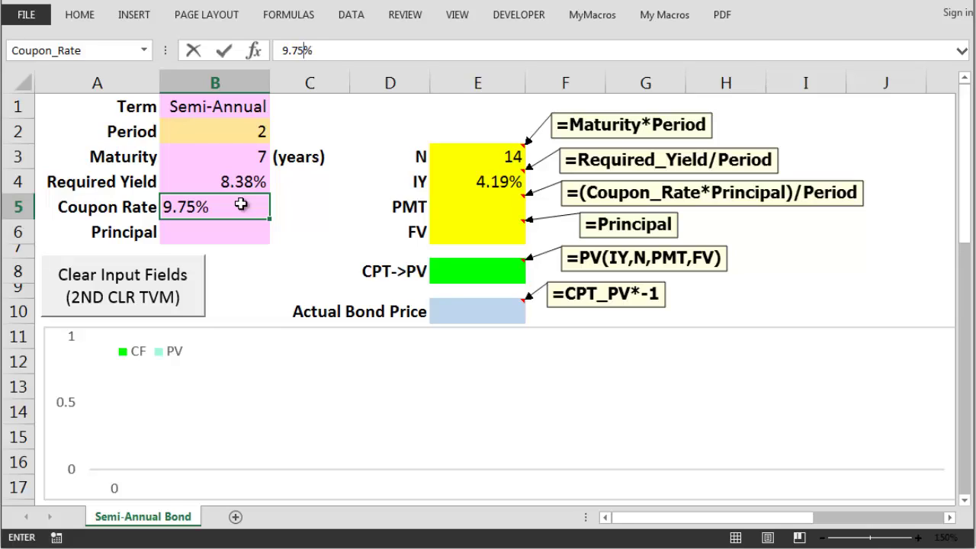
pyautogui.press('Return')
pyautogui.write('1,')
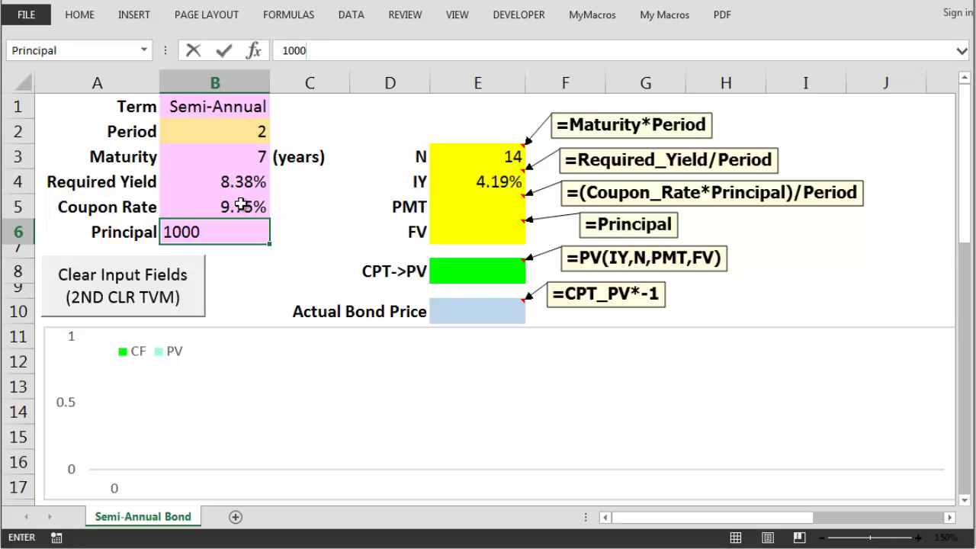
pyautogui.write('000')
pyautogui.press('Return')
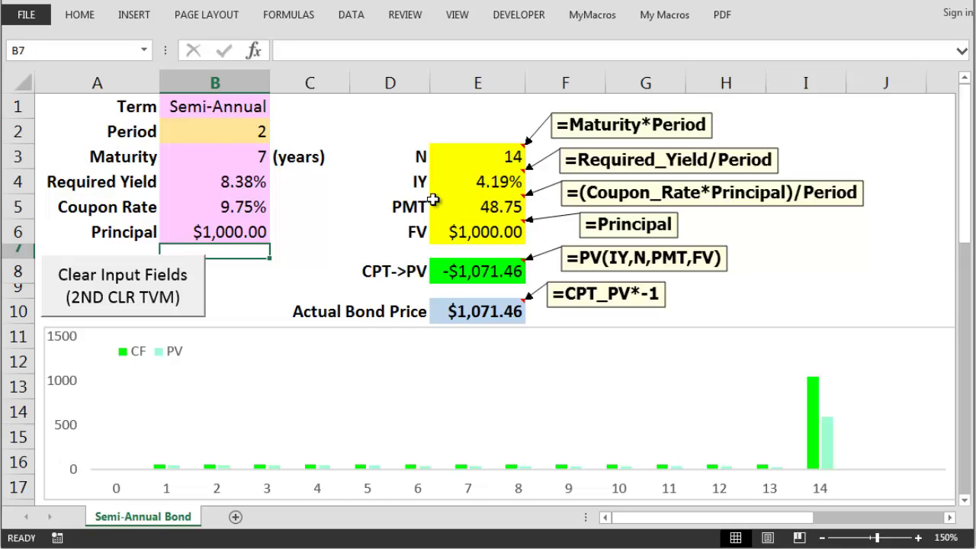
pyautogui.click(475, 206)
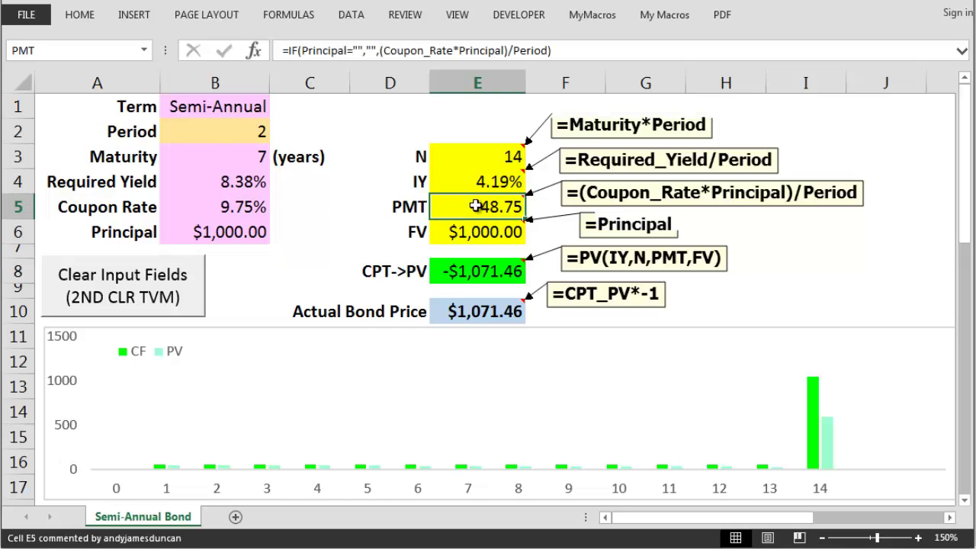
pyautogui.click(251, 207)
pyautogui.click(253, 232)
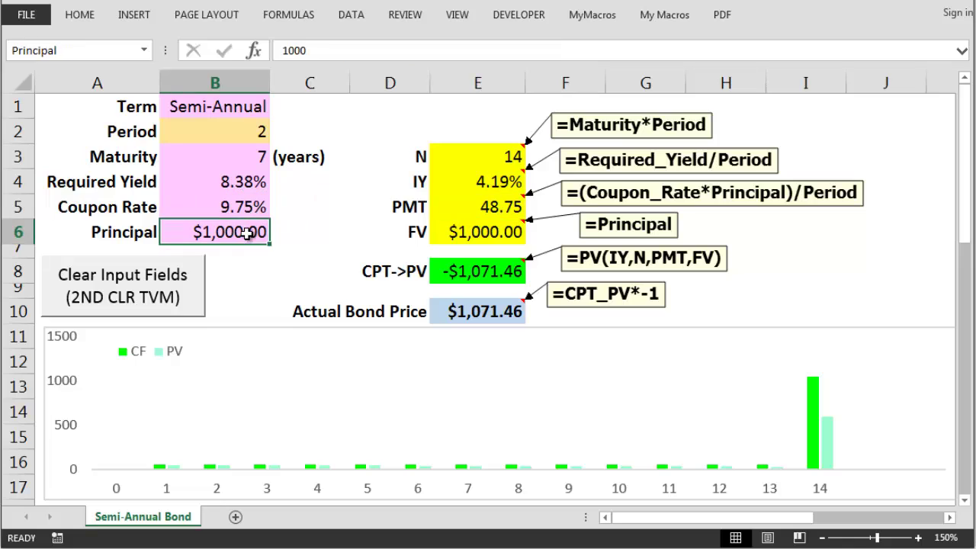
pyautogui.click(457, 231)
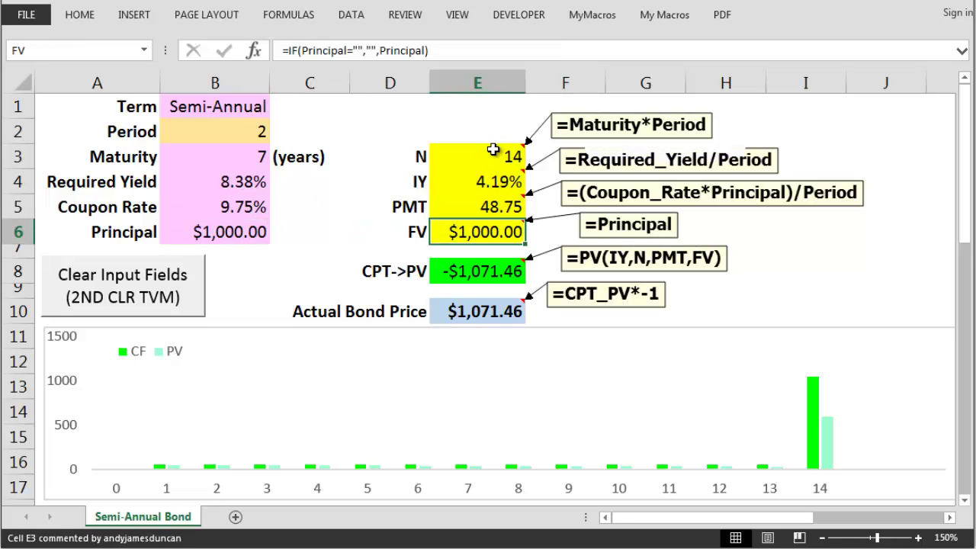
pyautogui.click(482, 262)
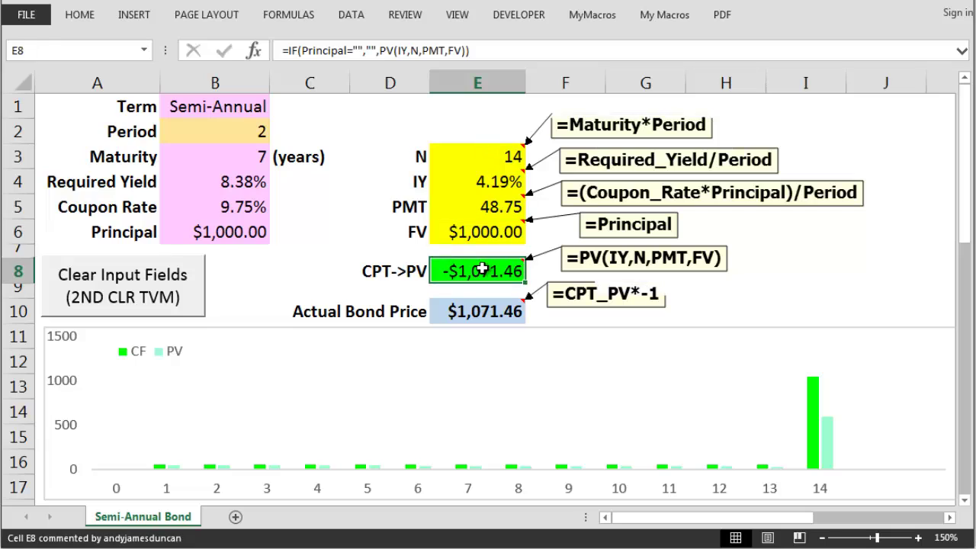
pyautogui.click(486, 311)
pyautogui.click(492, 155)
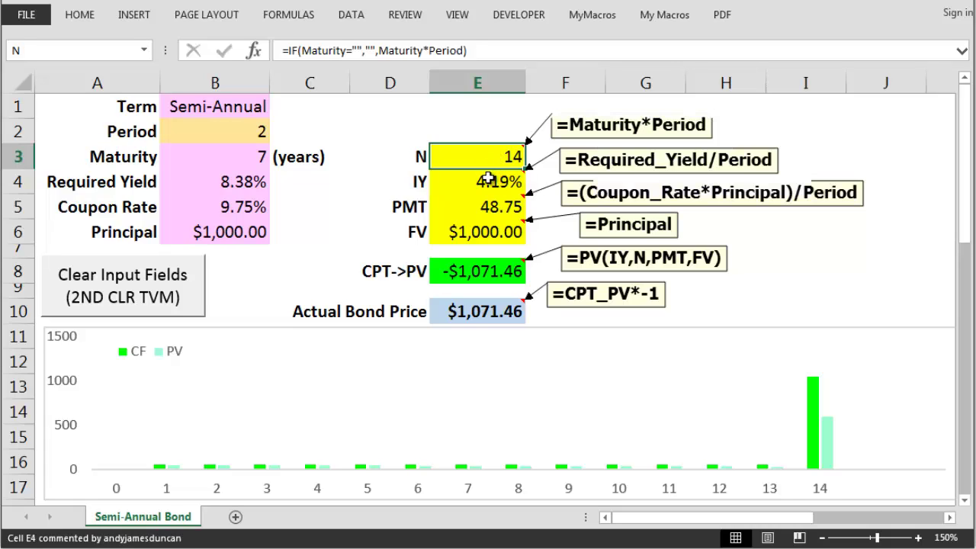
pyautogui.click(487, 178)
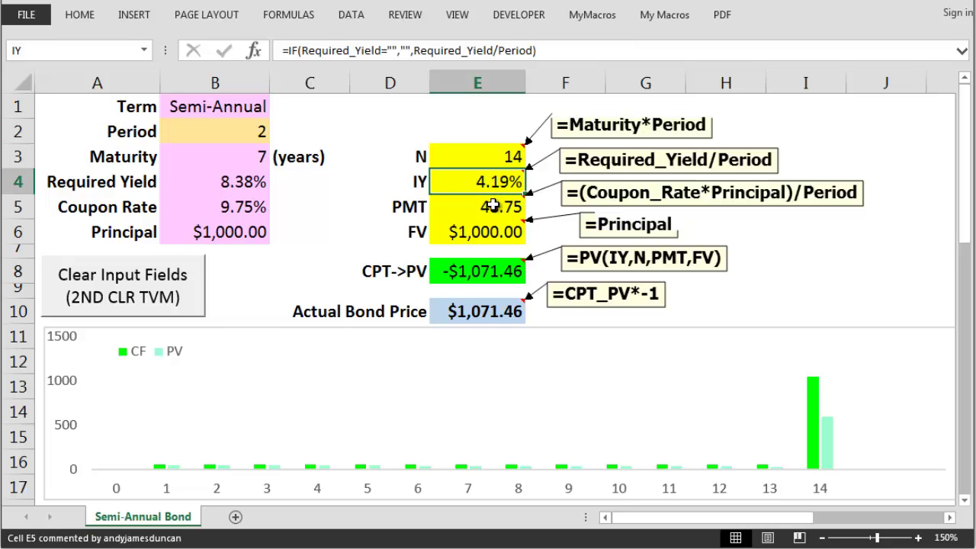
pyautogui.click(493, 204)
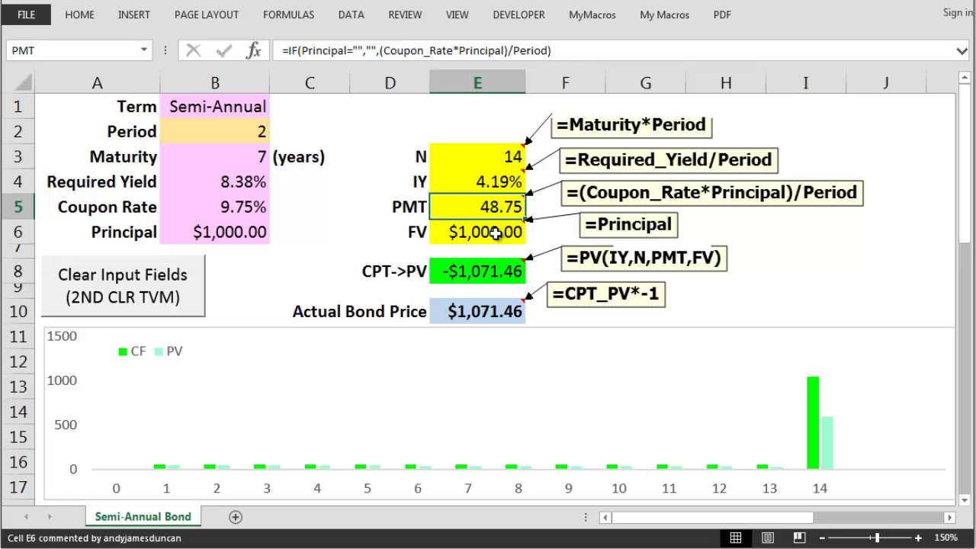
pyautogui.click(495, 233)
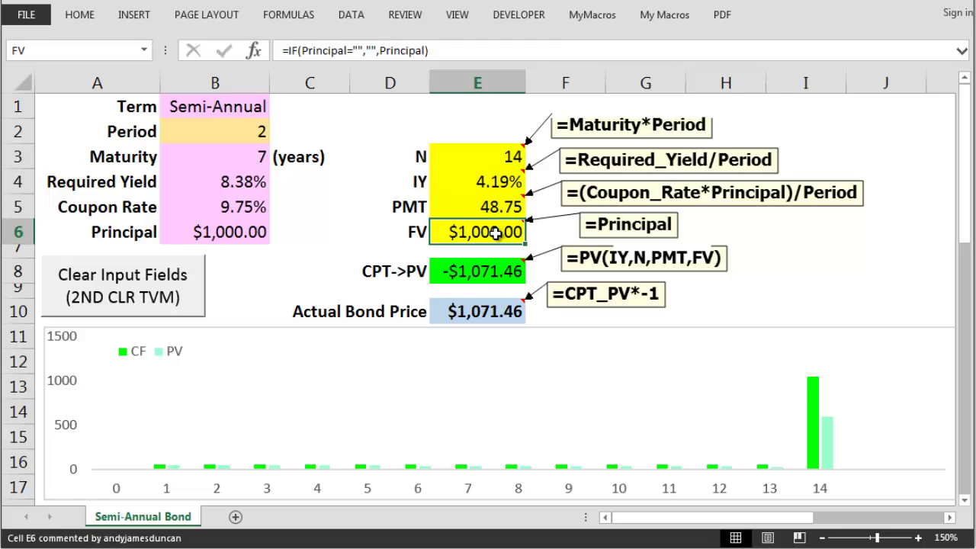
pyautogui.click(492, 307)
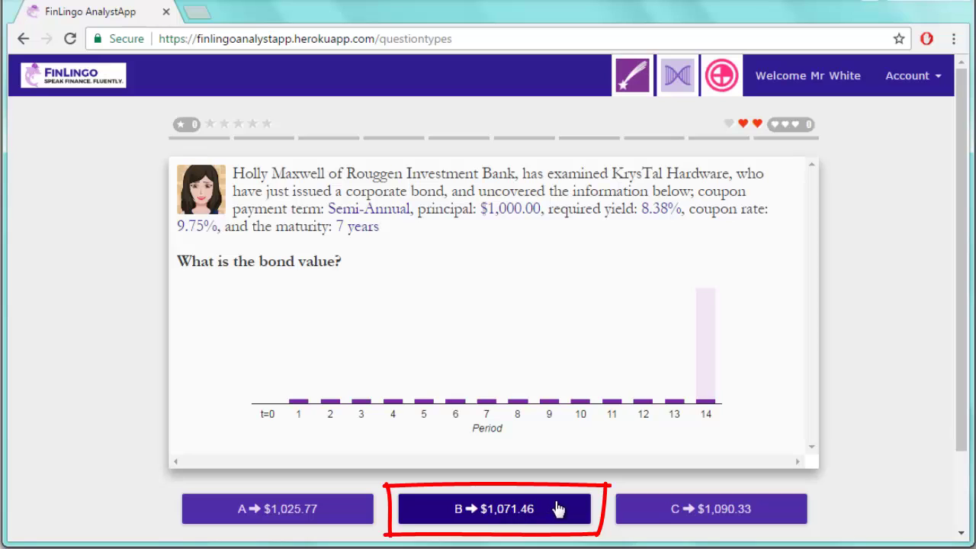
# Choose answer B, $1,071.46, and scroll to the correct-answer feedback and worked solution.
pyautogui.click(557, 506)
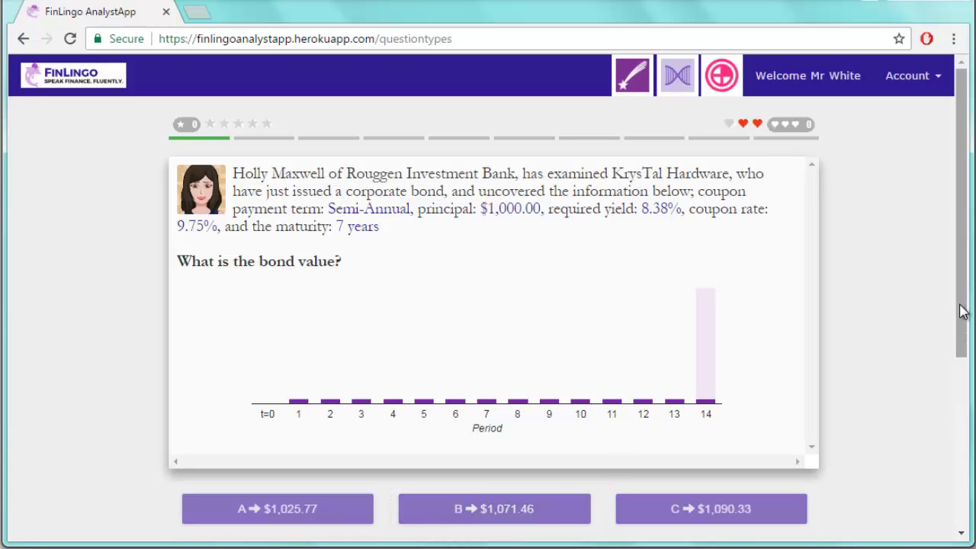
pyautogui.moveTo(961, 311); pyautogui.dragTo(953, 407)
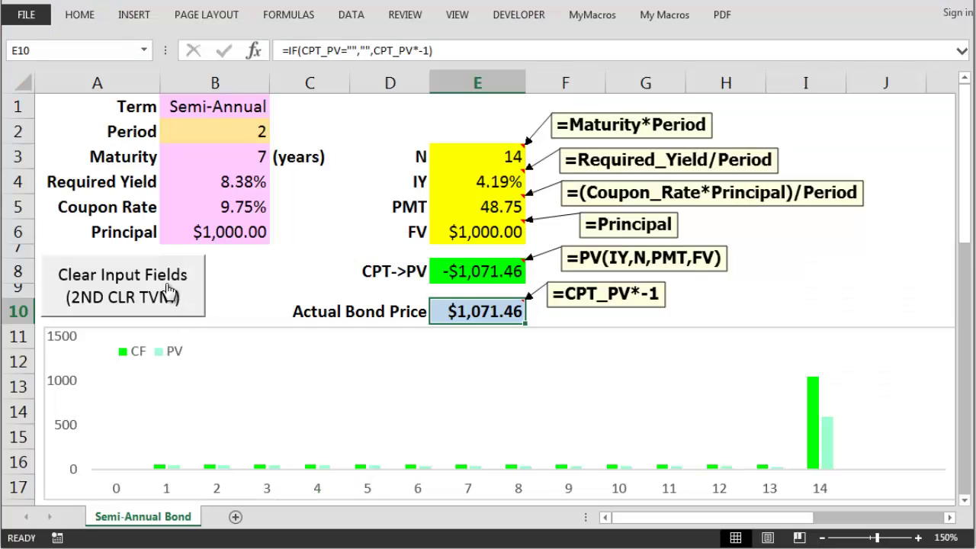
# Clear the bond input fields and set the Term in B1 to Quarterly.
pyautogui.click(167, 291)
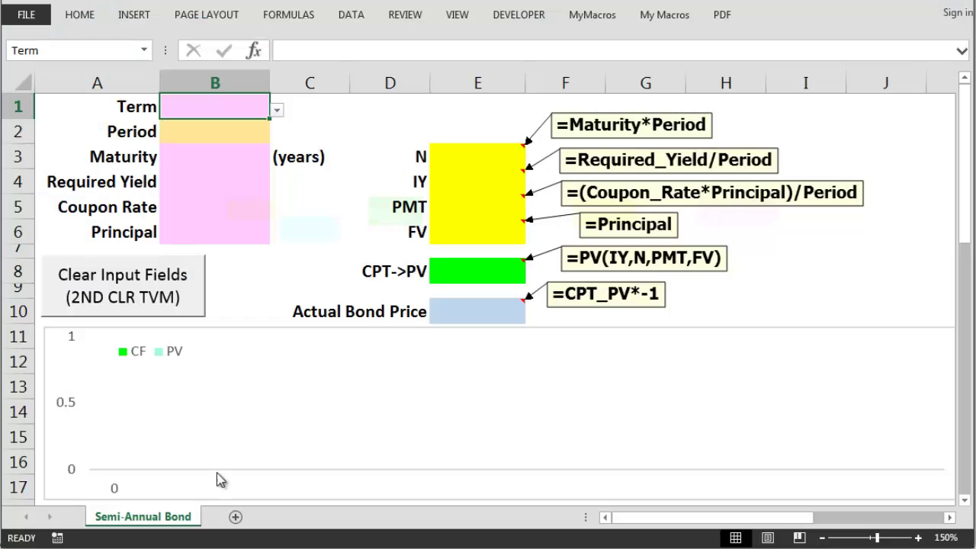
pyautogui.click(277, 110)
pyautogui.click(237, 160)
# Enter 3 years maturity, 14.55 yield, 9.25 coupon and 1000 principal, then check E10's price.
pyautogui.click(236, 157)
pyautogui.write('3')
pyautogui.press('Return')
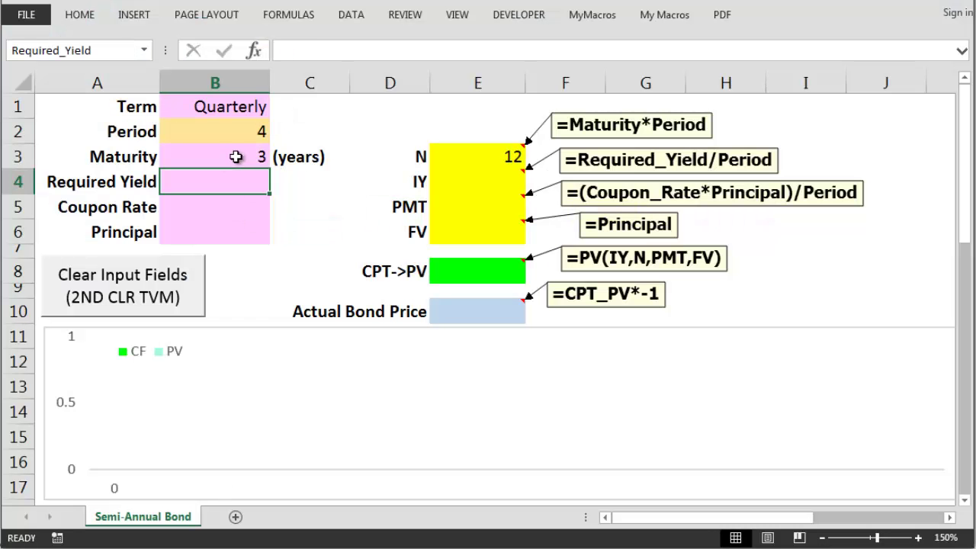
pyautogui.write('14.55')
pyautogui.press('Return')
pyautogui.write('9.25')
pyautogui.press('Return')
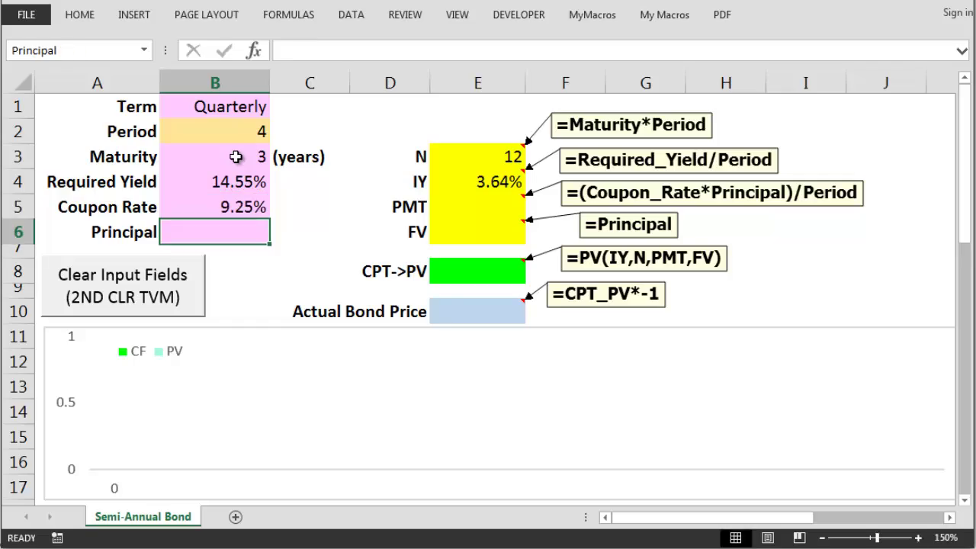
pyautogui.write('1000')
pyautogui.press('Return')
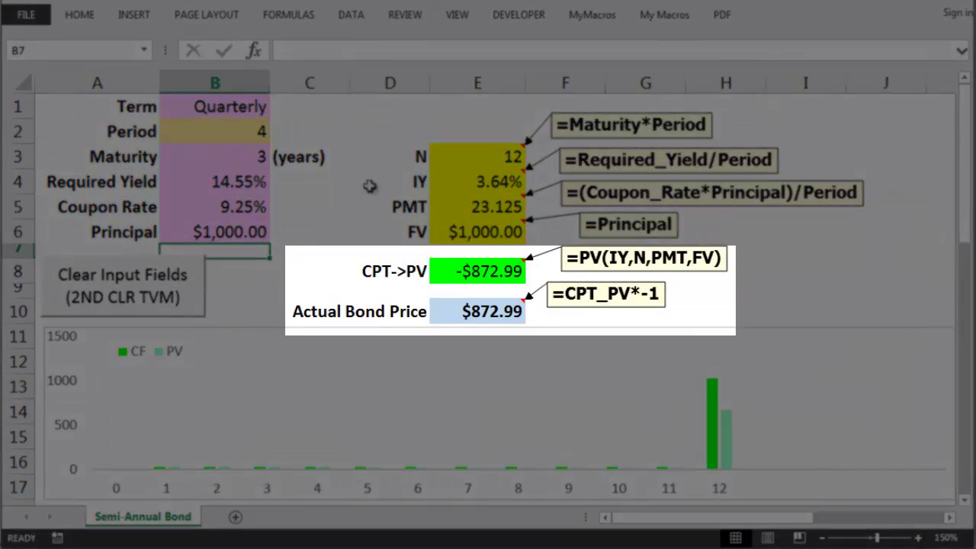
pyautogui.click(488, 311)
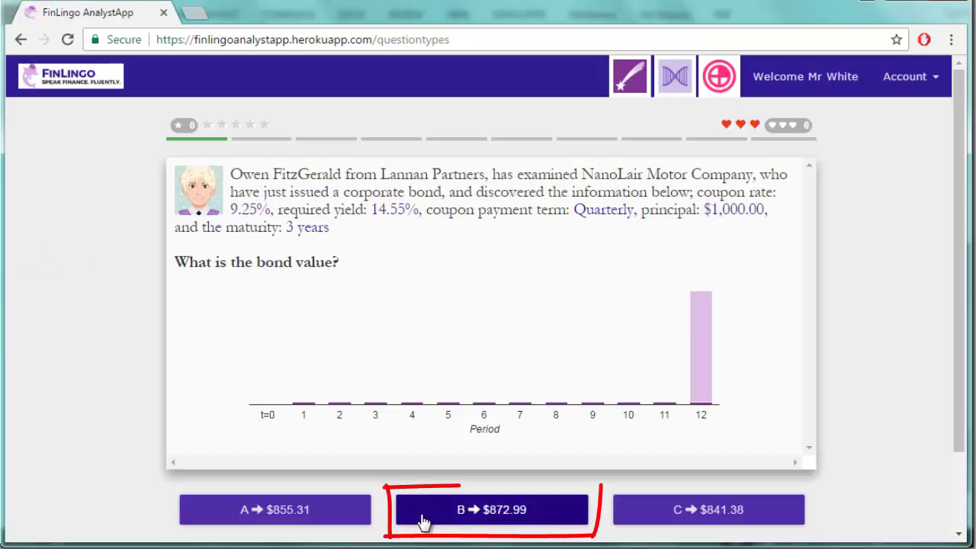
# Choose answer B, $872.99, for the quarterly bond and scroll to the correct-answer feedback.
pyautogui.click(465, 508)
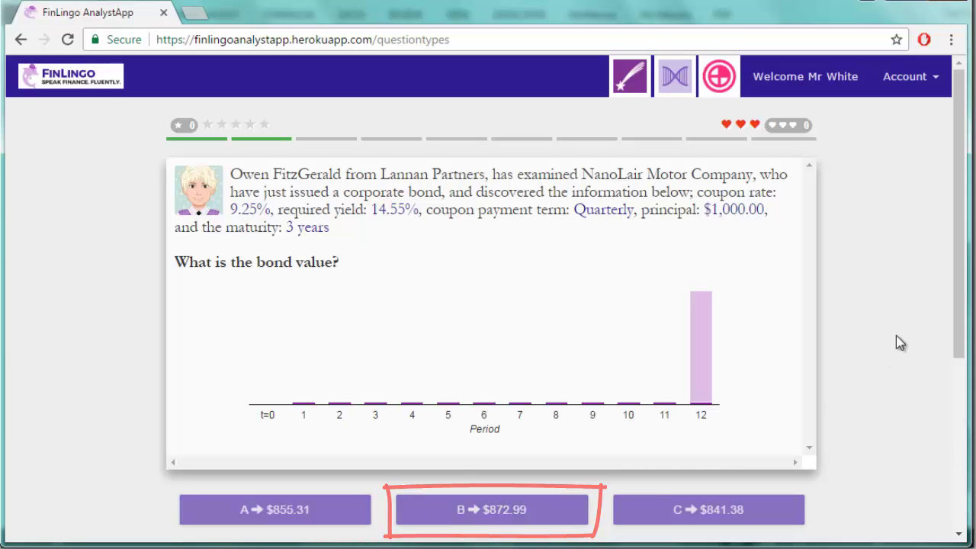
pyautogui.moveTo(956, 266); pyautogui.dragTo(956, 315)
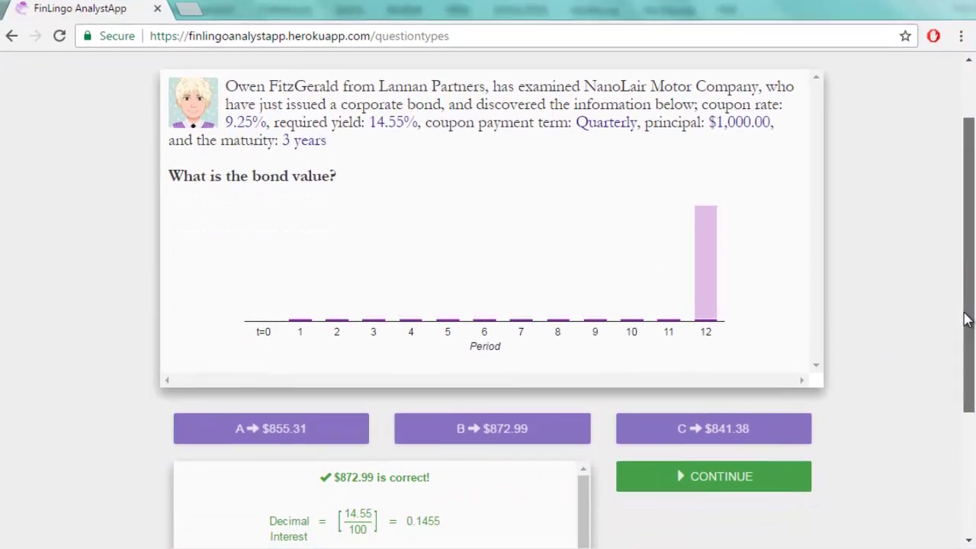